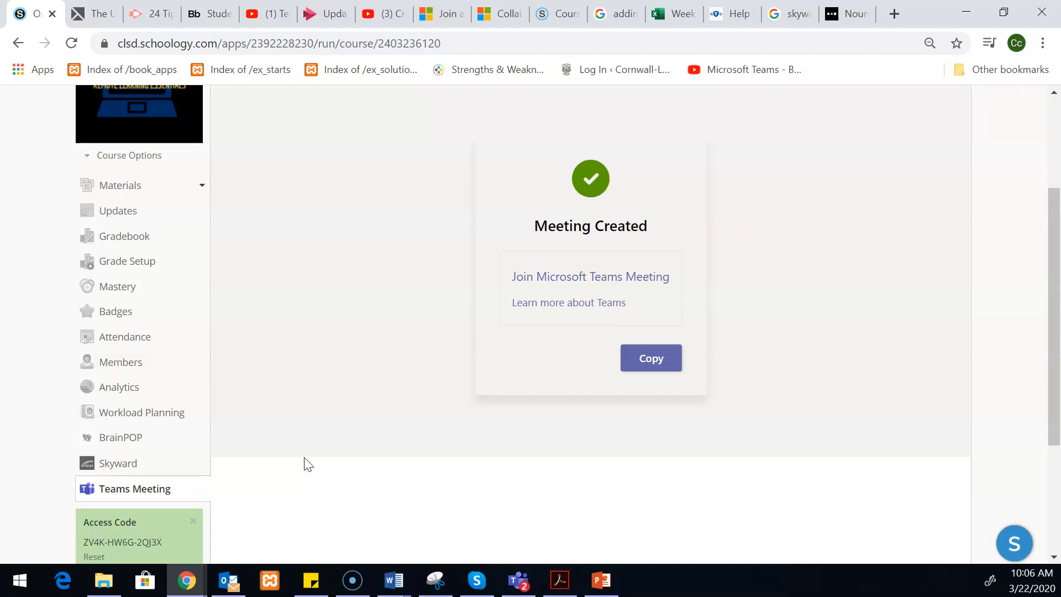
- Copy the join link of the newly created Microsoft Teams meeting
scroll(304, 462, "up", 1)
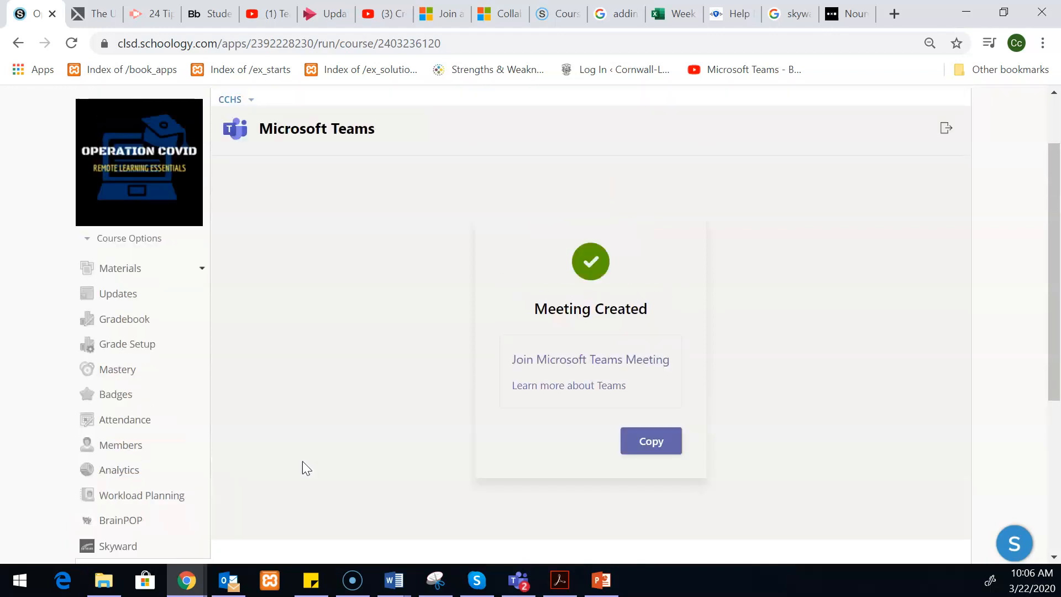
left_click(292, 445)
left_click(646, 445)
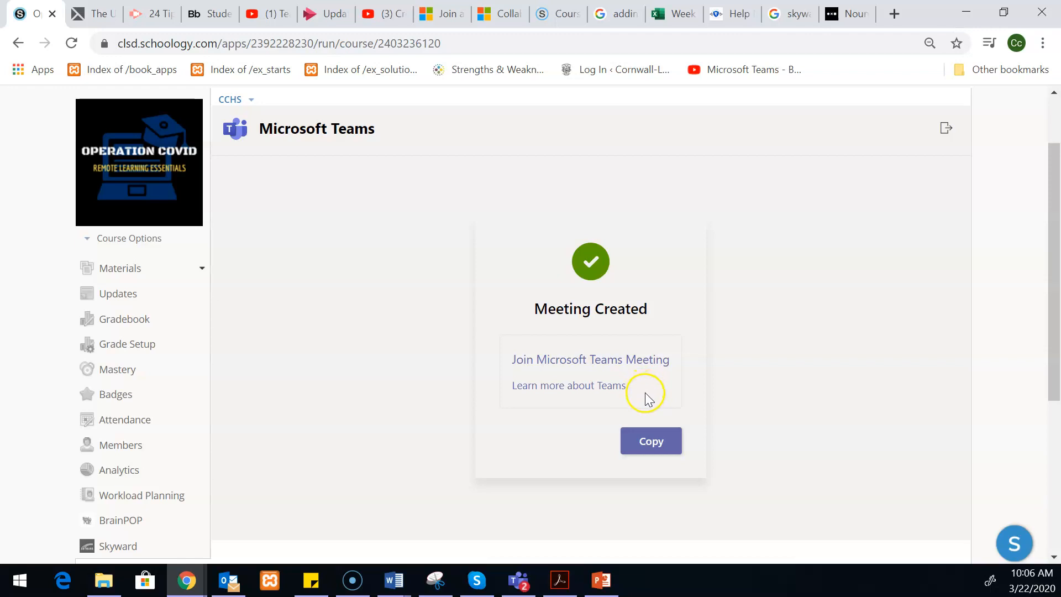
- From the course materials, start a new event titled "Office Hours" dated 3/27/20 at 01:00PM
left_click(153, 276)
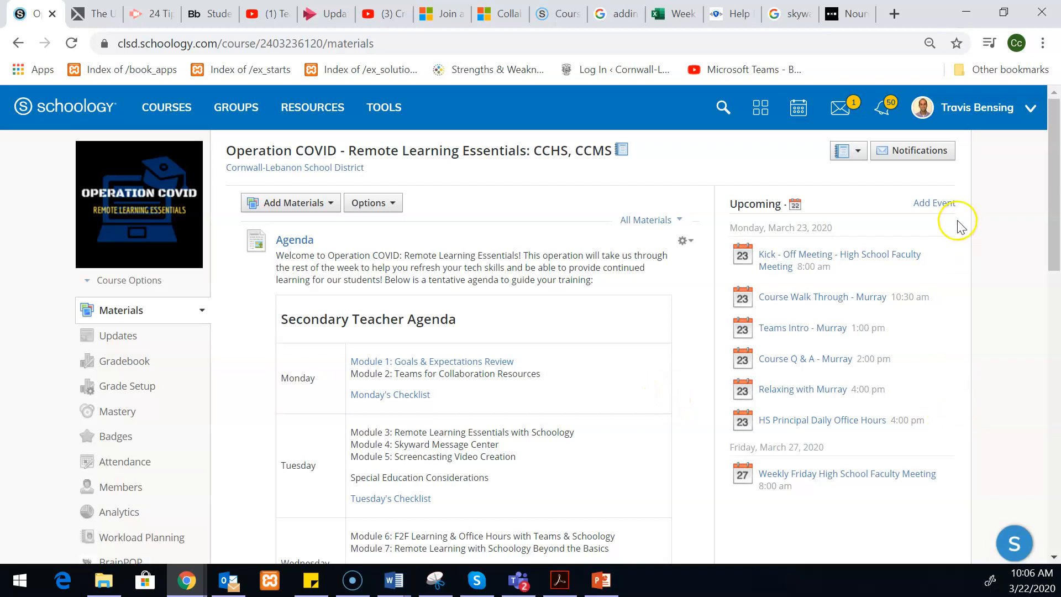
left_click(929, 210)
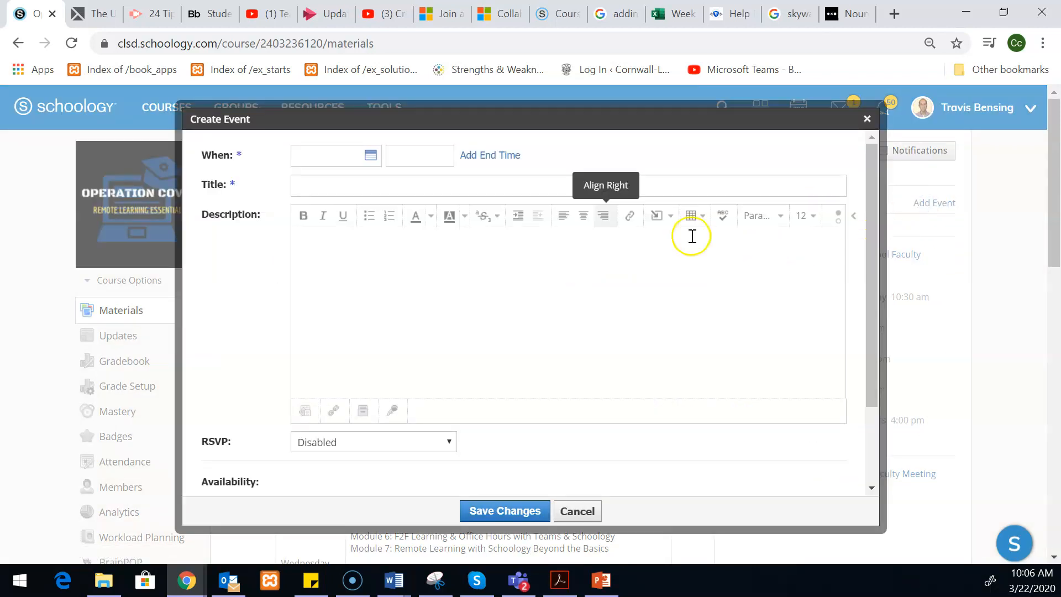
left_click(367, 159)
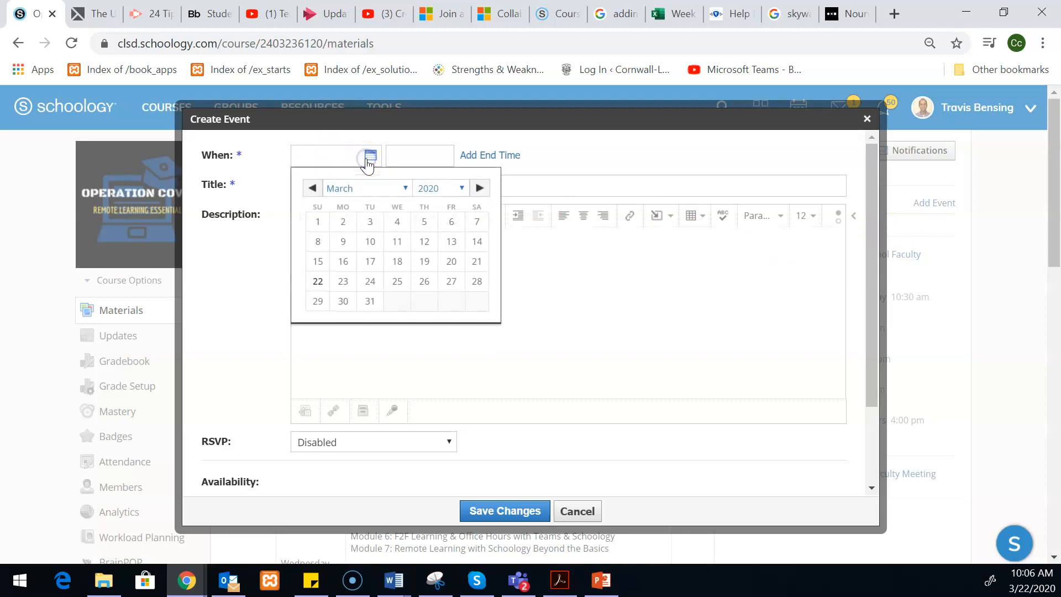
left_click(452, 285)
left_click(404, 154)
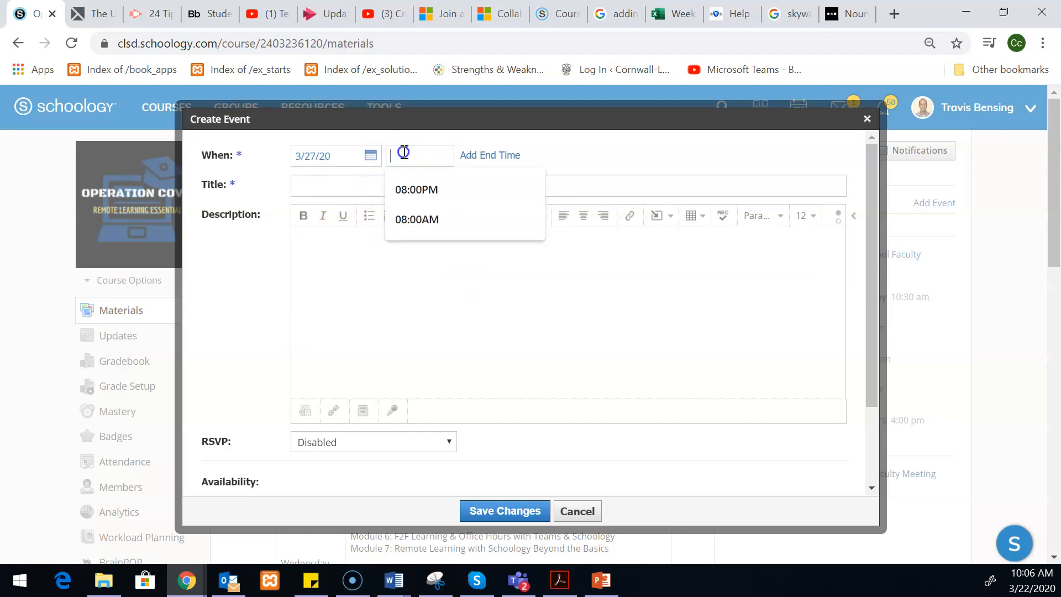
type("1")
key("Tab")
key("Tab")
left_click(337, 184)
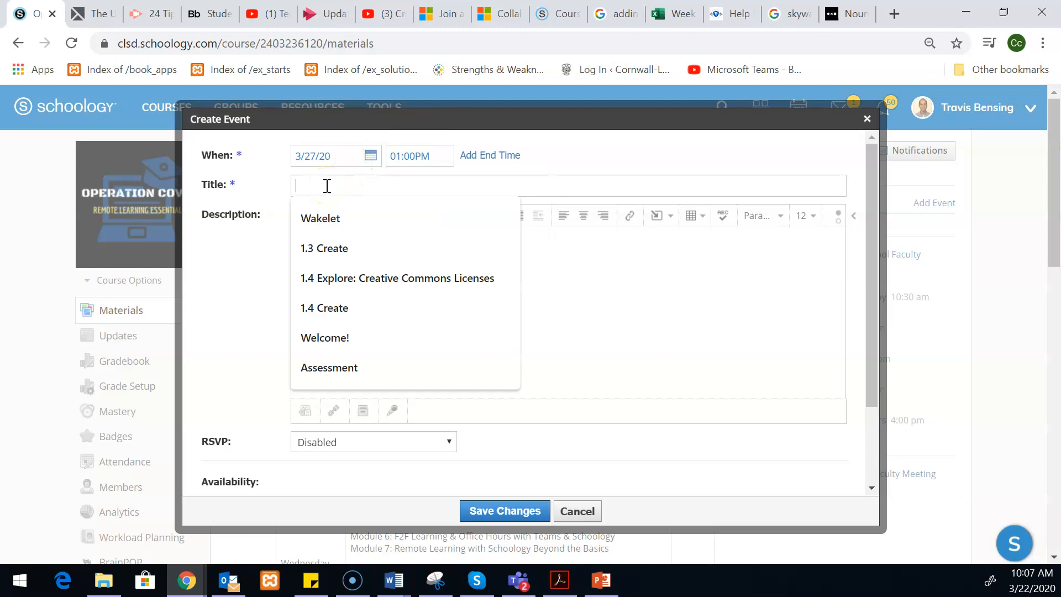
type("Office Hours")
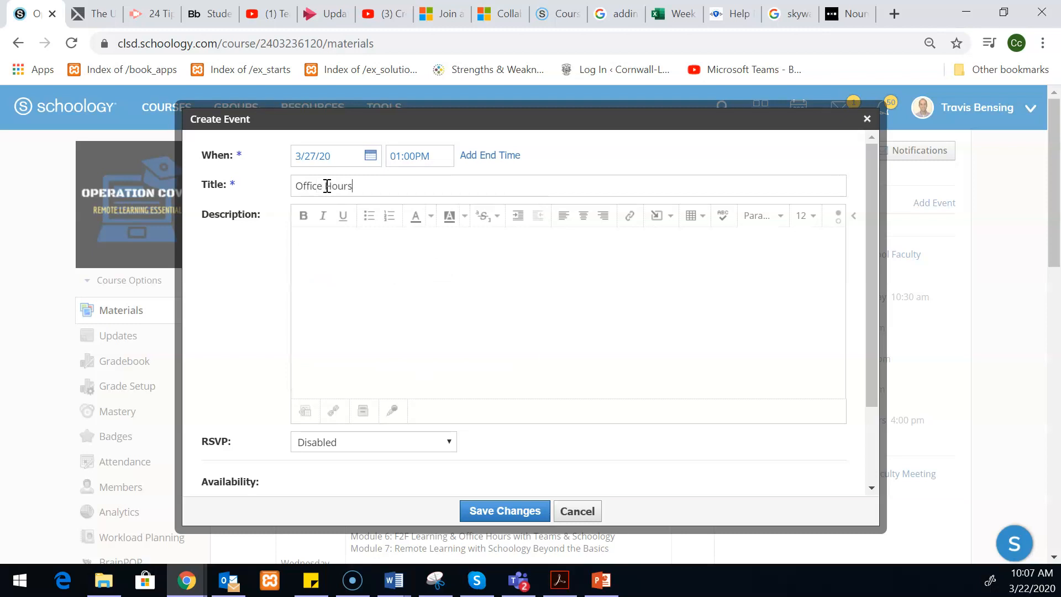
- Paste the copied meeting link into the event description and remove the "Learn more about Teams" line
left_click(352, 246)
key("ctrl+v")
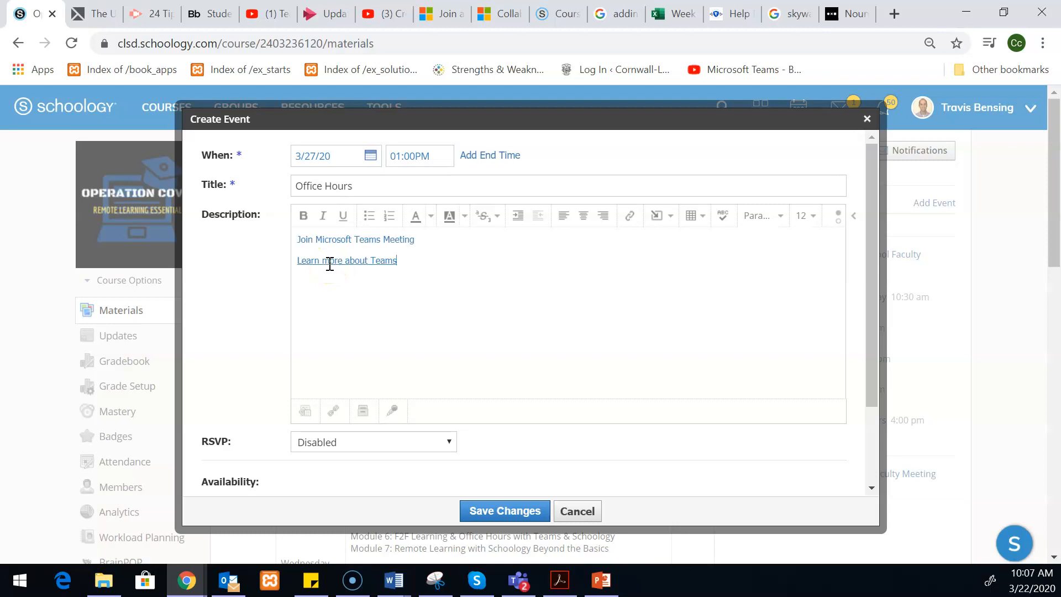
left_click(410, 261)
left_click_drag(410, 260, 299, 251)
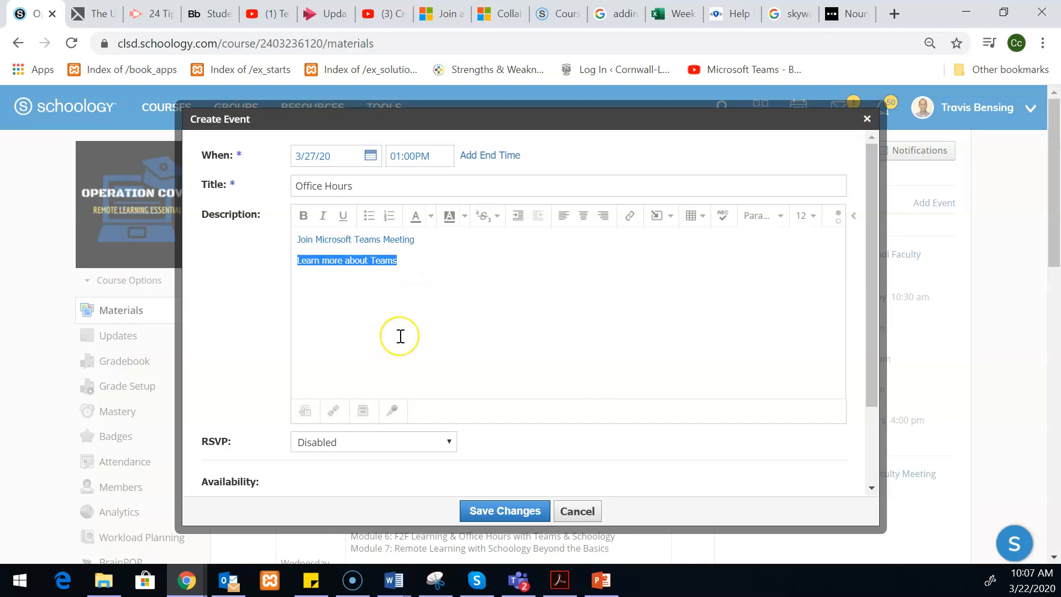
key("BackSpace")
key("BackSpace")
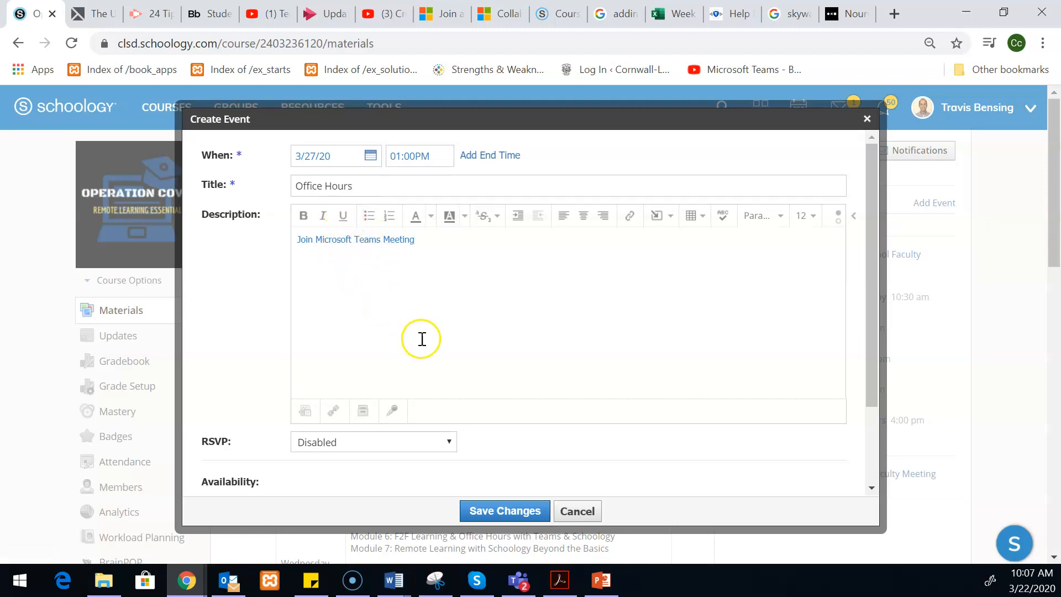
- Check the event's remaining settings and discard the event without saving it
scroll(423, 340, "down", 1)
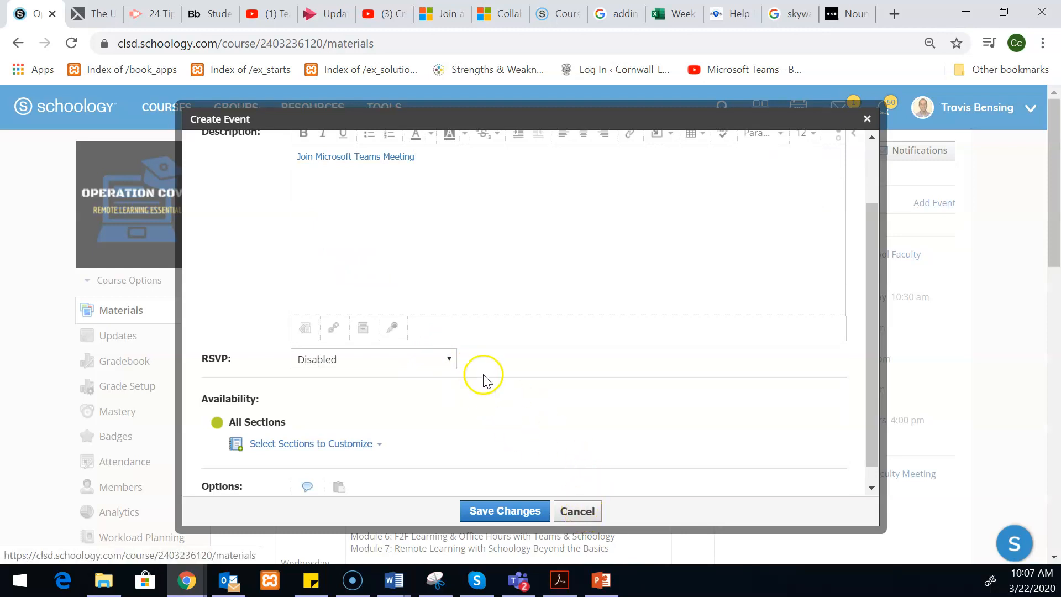
scroll(483, 370, "up", 1)
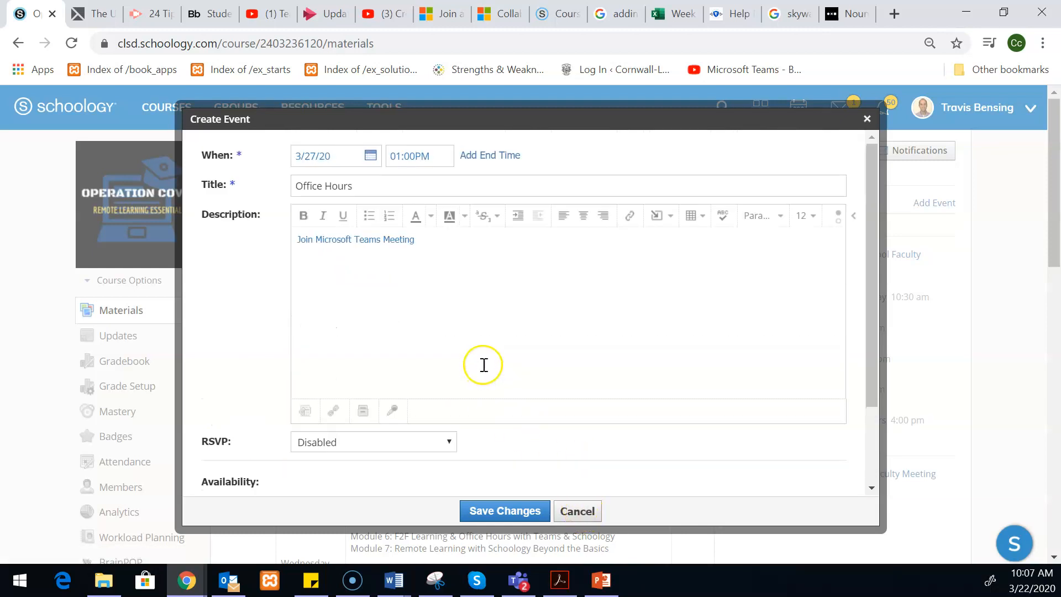
left_click(423, 240)
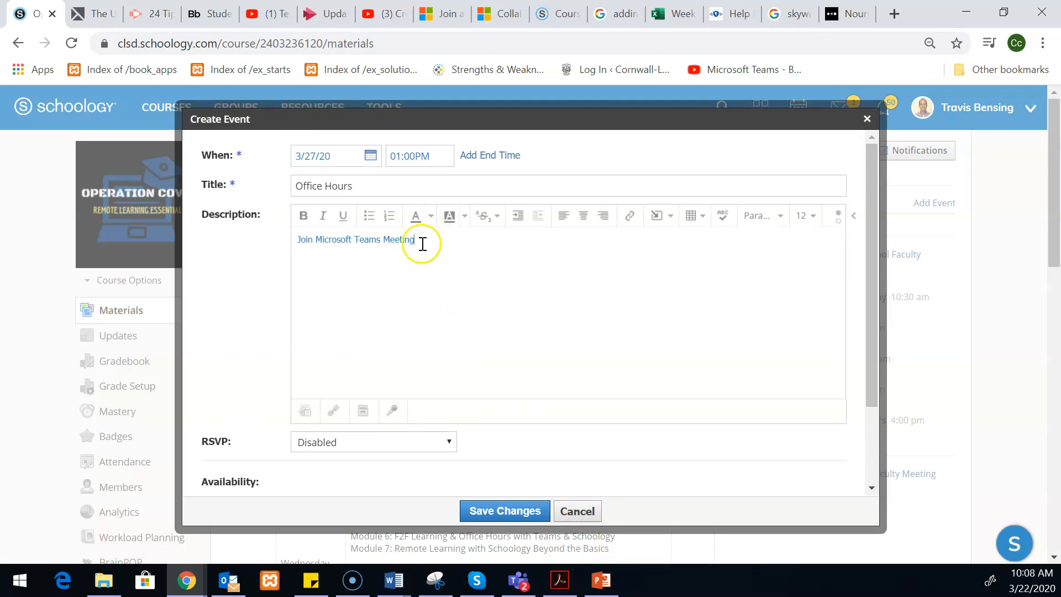
left_click(577, 511)
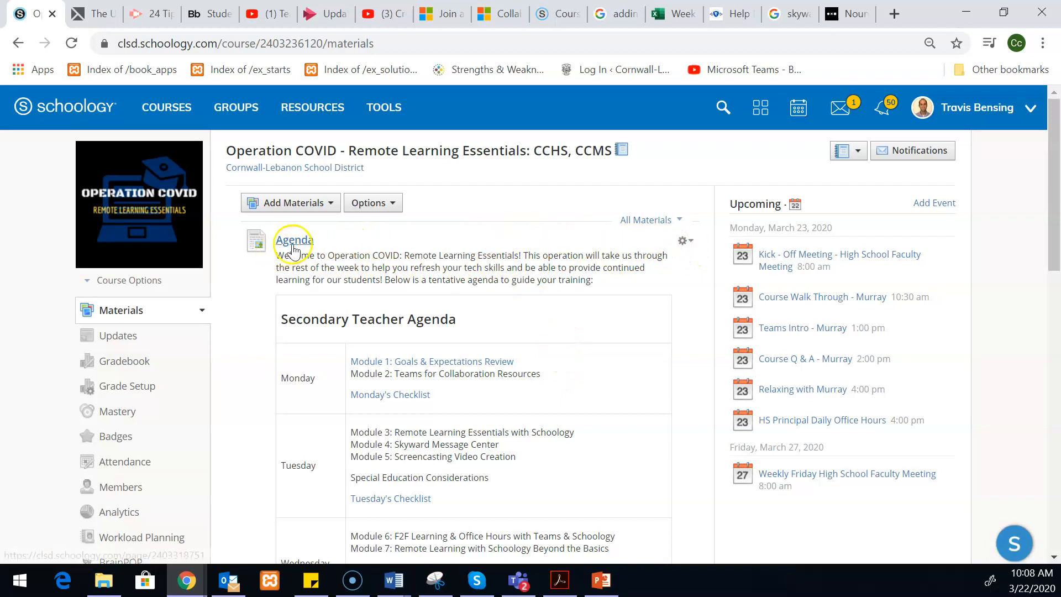
- Open the Agenda page for editing and paste the meeting link below the "Secondary Teacher Agenda" heading
left_click(687, 244)
left_click(697, 266)
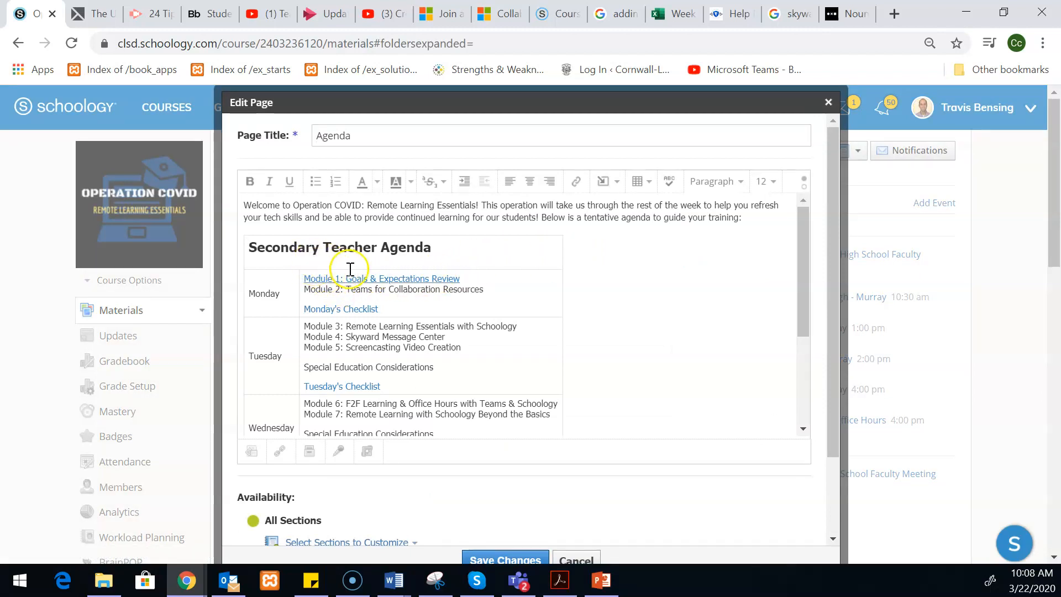
left_click(449, 248)
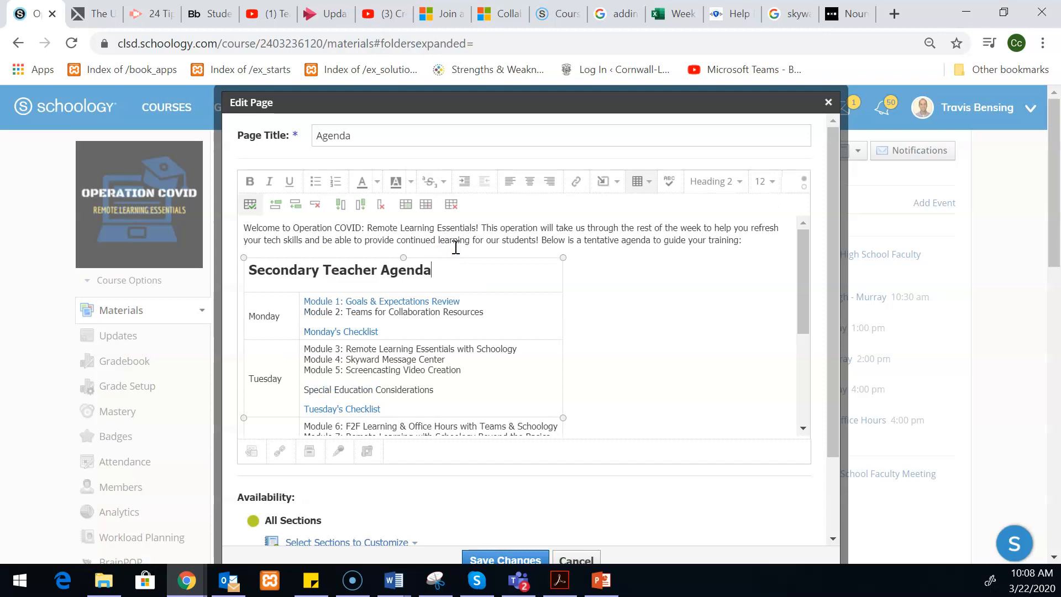
key("Return")
type("Join Microsoft Teams Meeting Learn more about Teams")
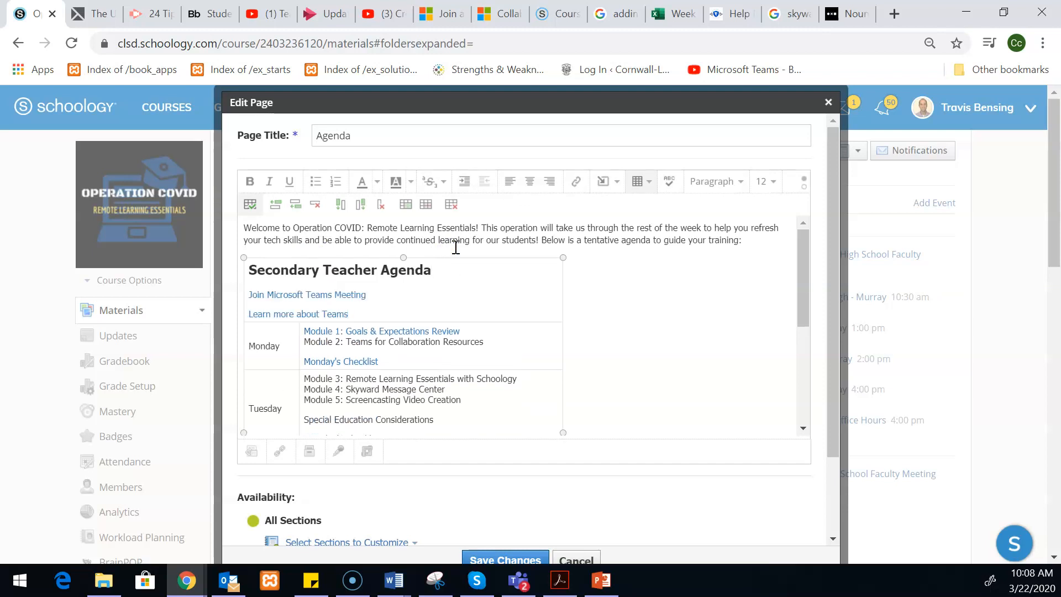
- Delete the pasted "Learn more about Teams" line and its empty line from the agenda table
left_click_drag(349, 314, 249, 314)
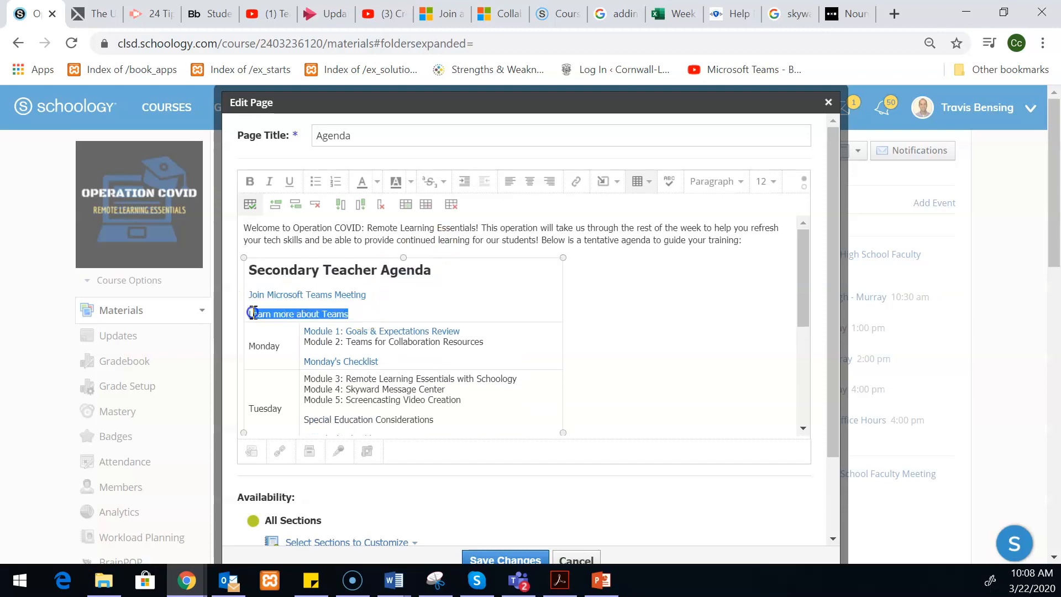
key("Delete")
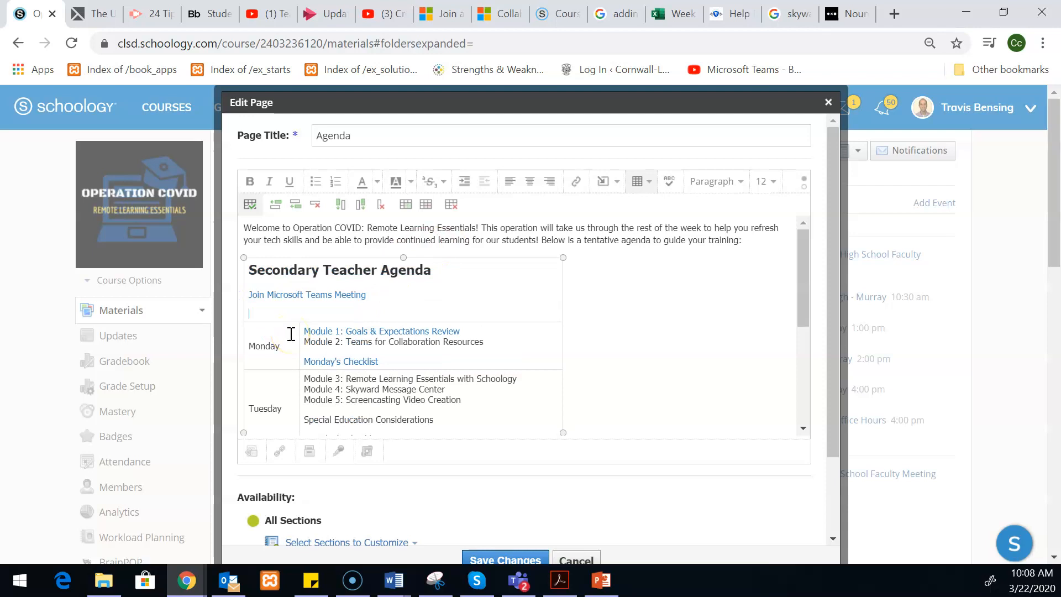
key("BackSpace")
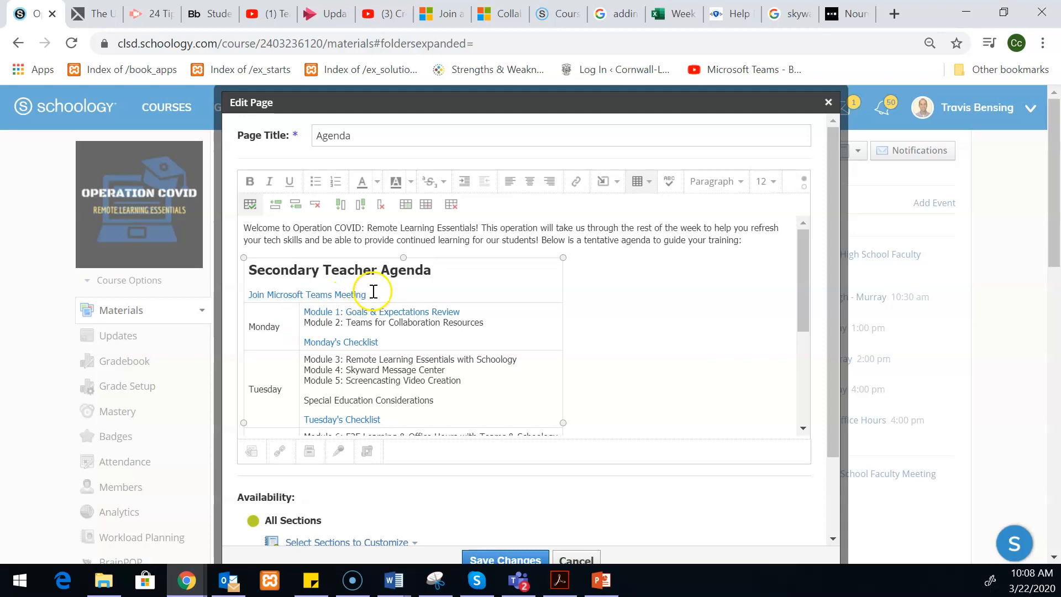
- Highlight the "Join Microsoft Teams Meeting" link in the agenda and discard the page edits
left_click_drag(373, 295, 247, 295)
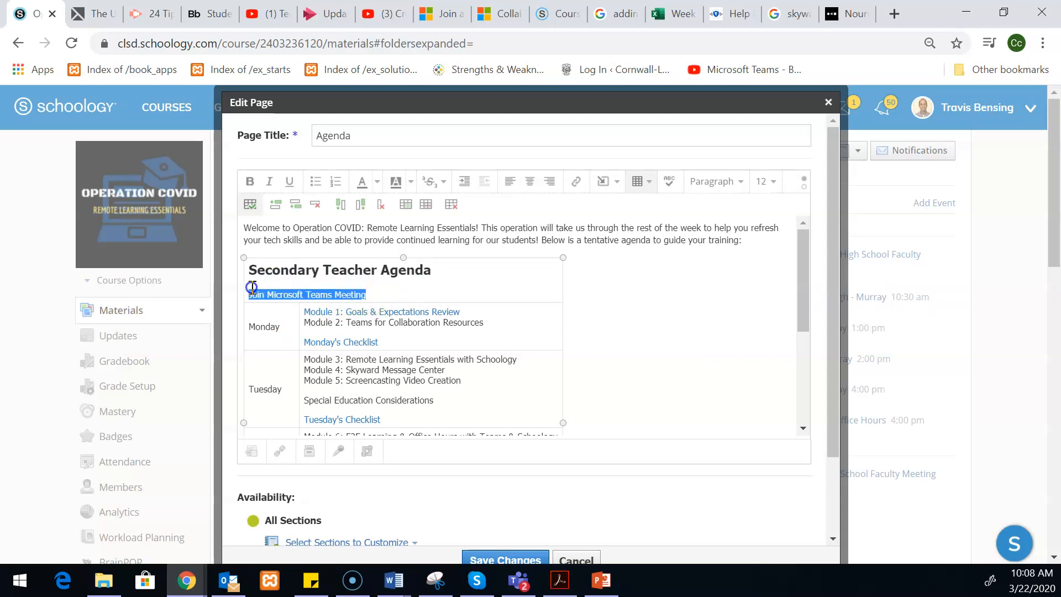
scroll(538, 392, "down", 1)
left_click(575, 559)
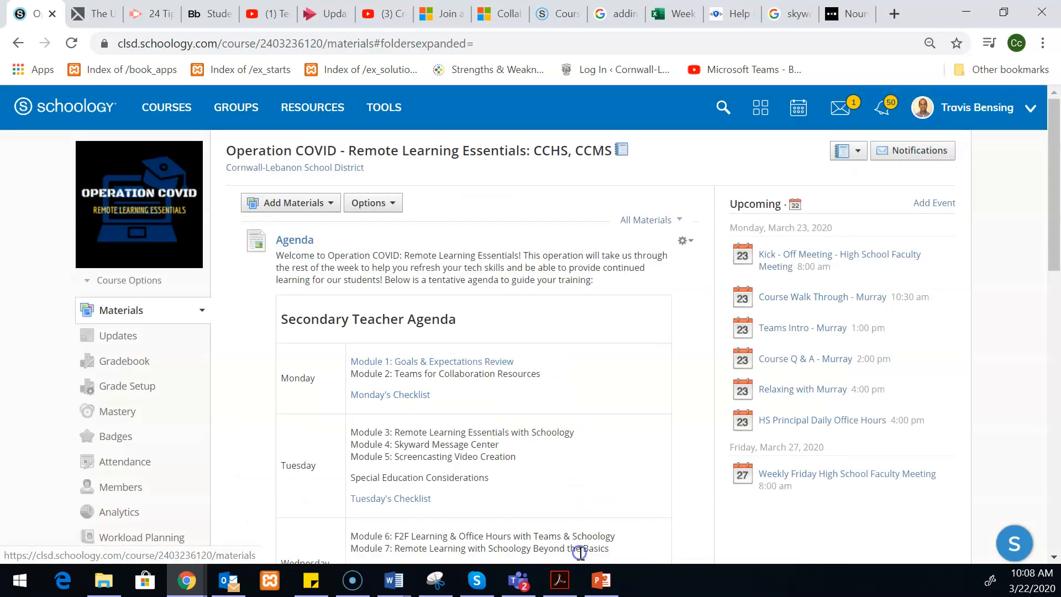
- Draft a course update reading "Reminder:" followed by the pasted "Join Microsoft Teams Meeting" link, removing the "Learn more about Teams" line
left_click(181, 340)
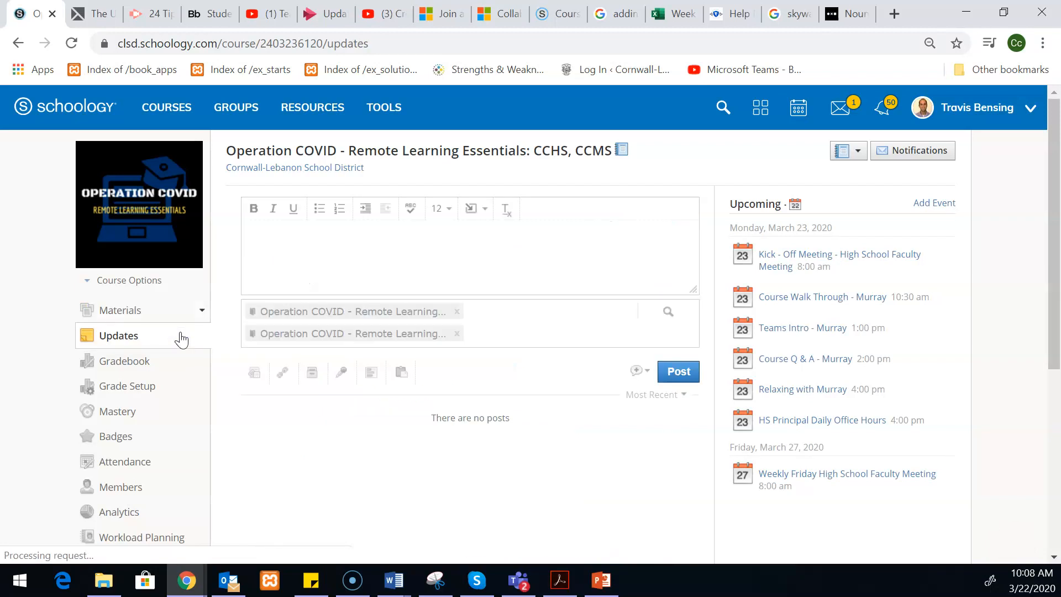
left_click(293, 243)
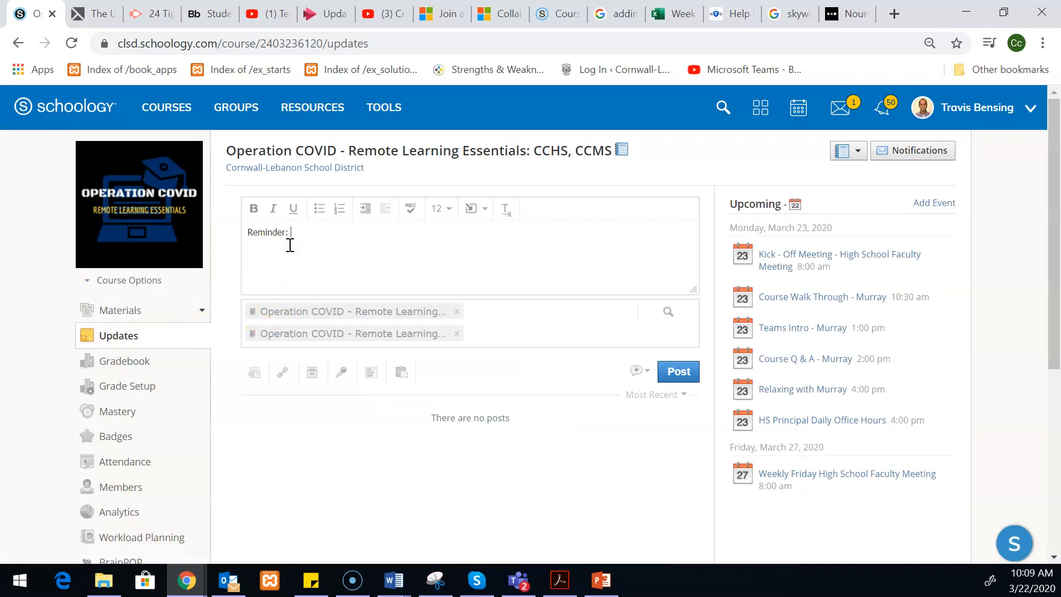
type("Join Microsoft Teams Meeting Learn more about Teams")
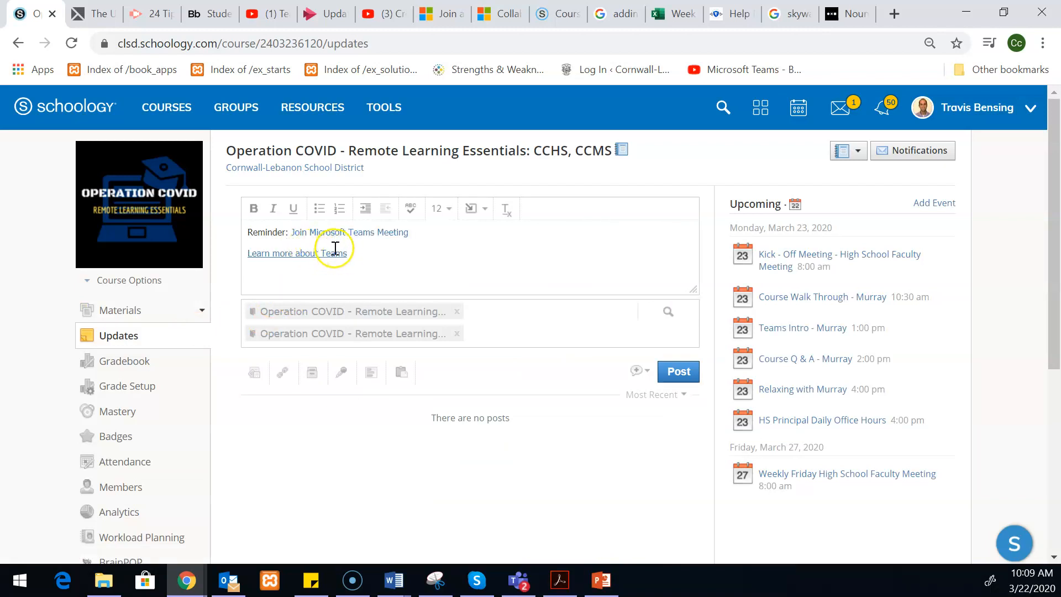
left_click_drag(350, 254, 251, 236)
key("BackSpace")
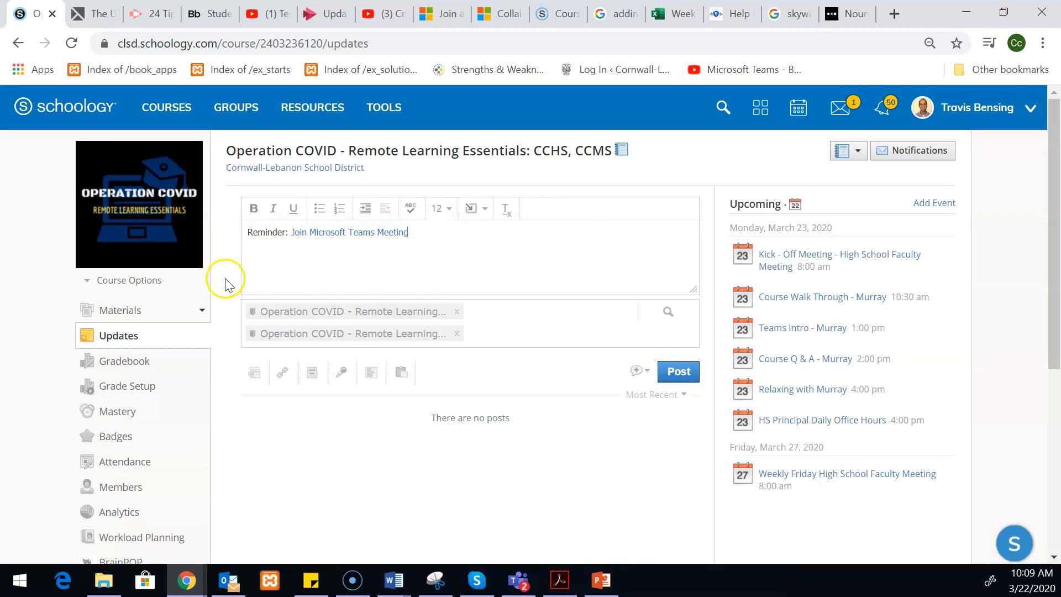
scroll(52, 558, "down", 2)
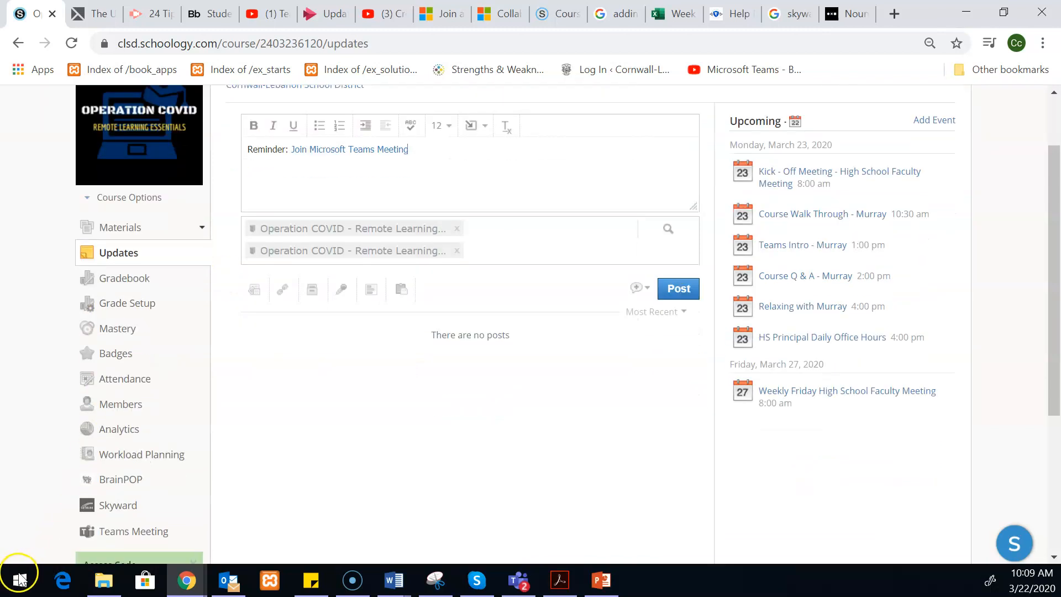